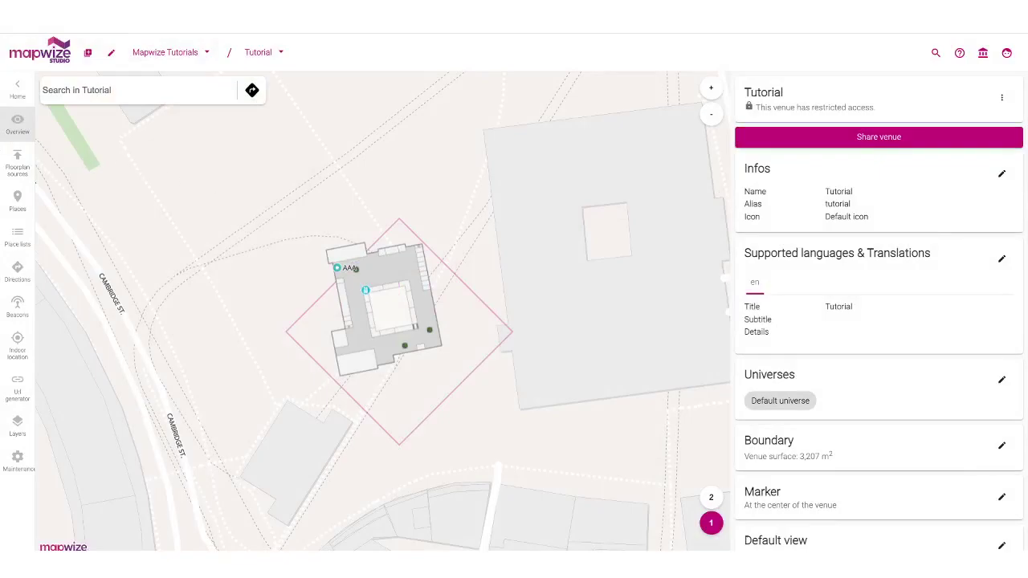
Step: Add tutorial-3.png as a new raster source from the venue's floorplan sources list
click(12, 167)
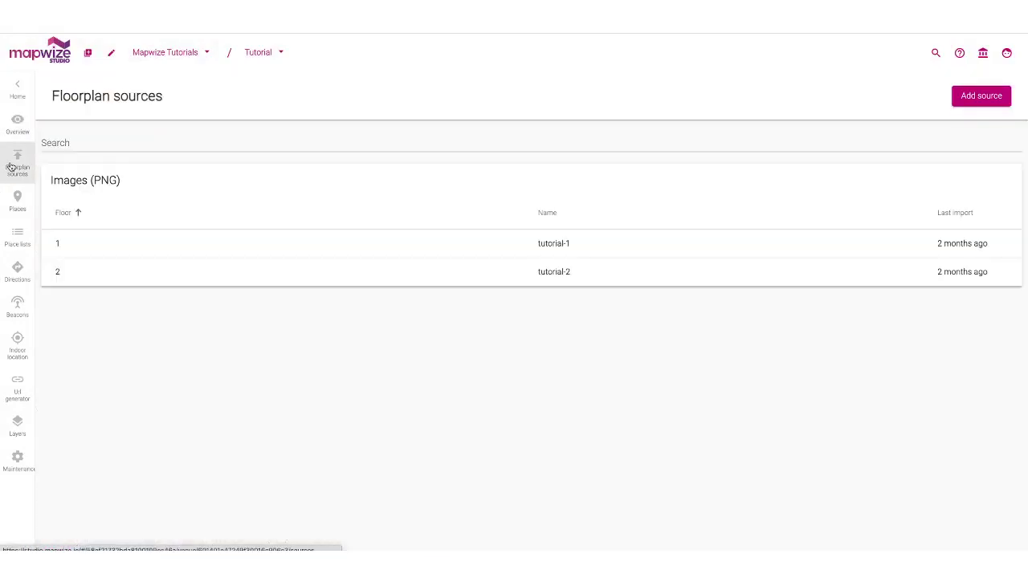
click(968, 96)
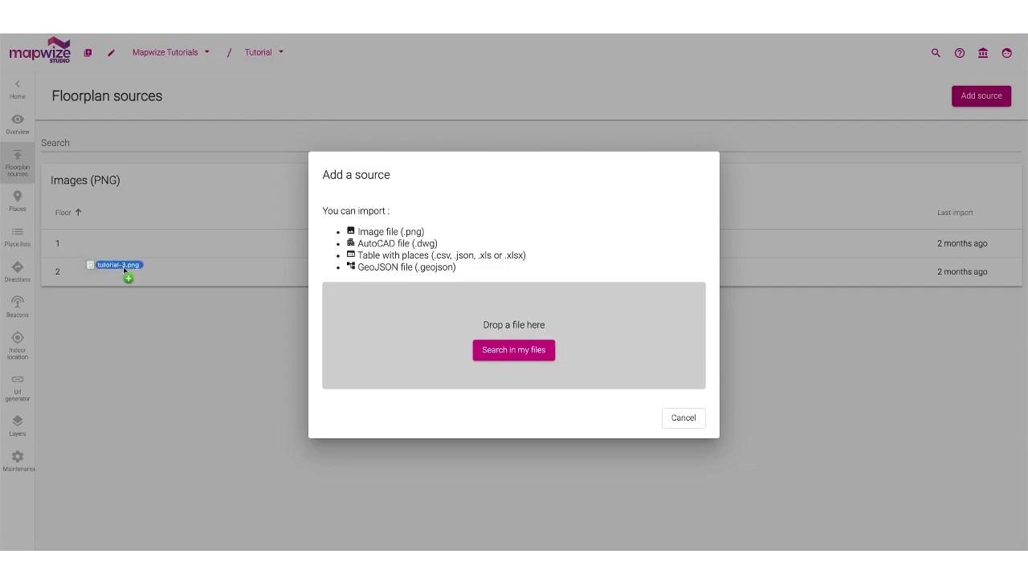
drag(122, 267, 148, 302)
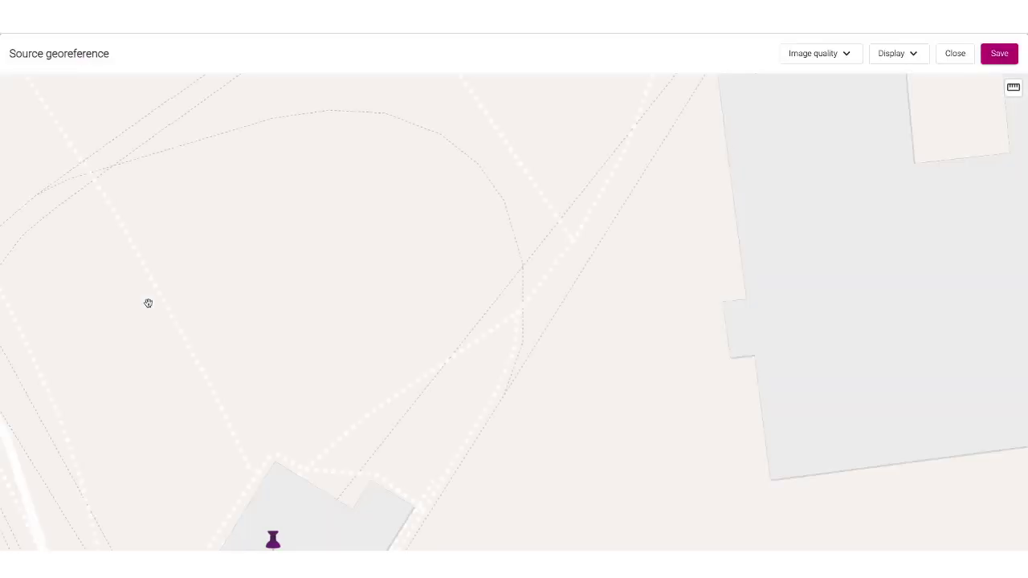
Step: Fit the tutorial-3 plan over the building between Cambridge St and Congress Street with two anchor pins
scroll(221, 312, down, 3)
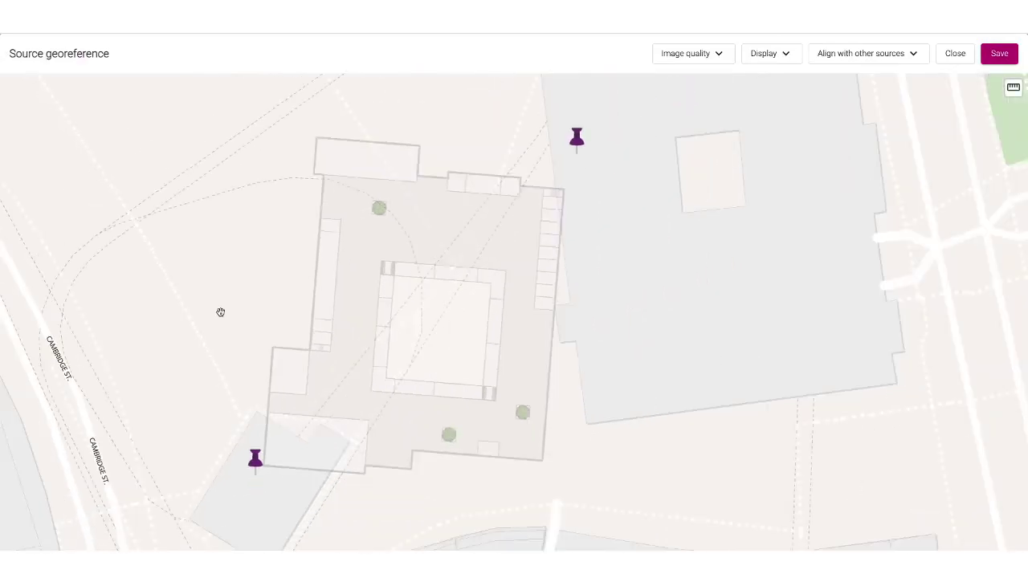
drag(218, 319, 232, 314)
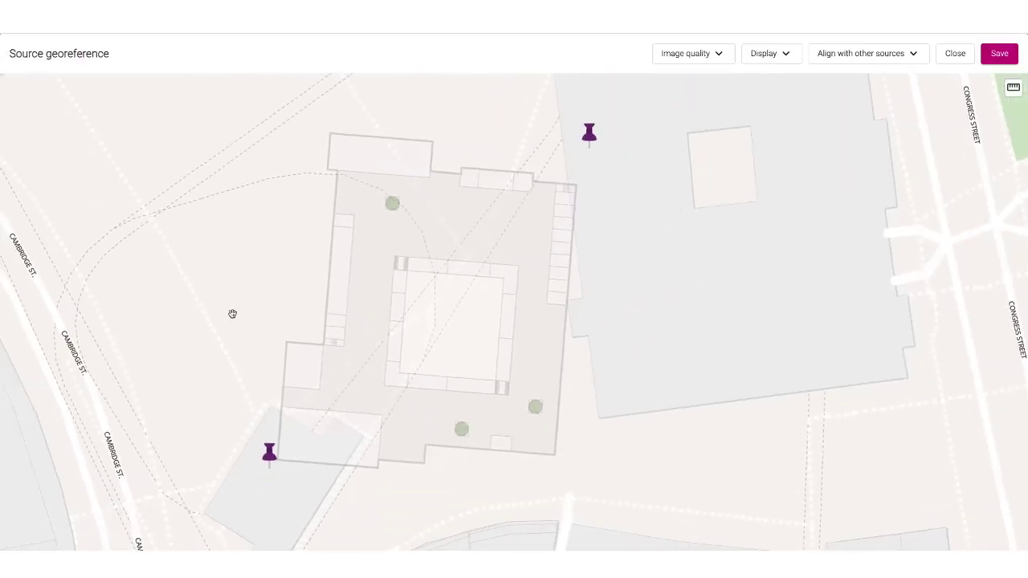
drag(266, 457, 397, 351)
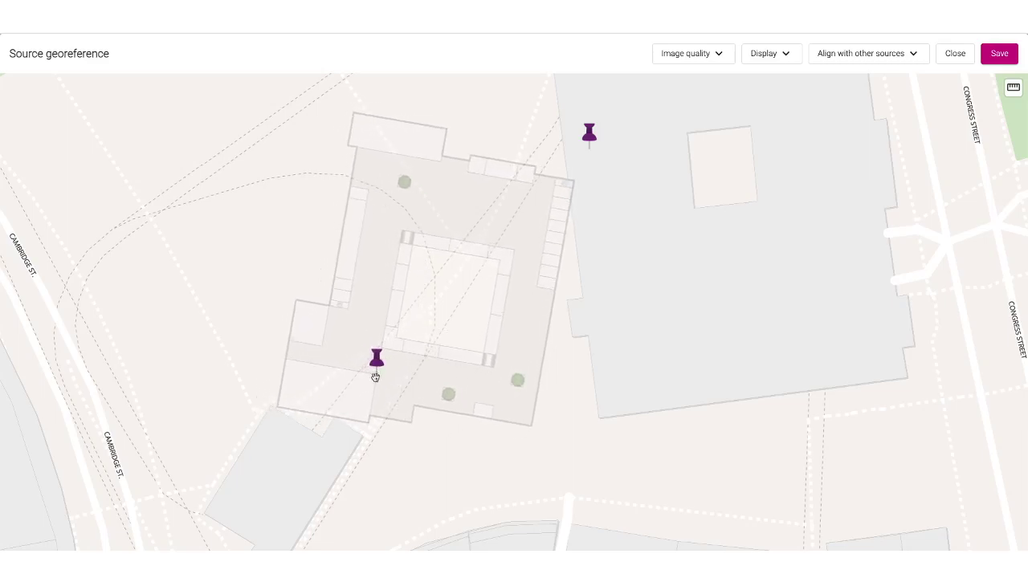
drag(584, 146, 544, 209)
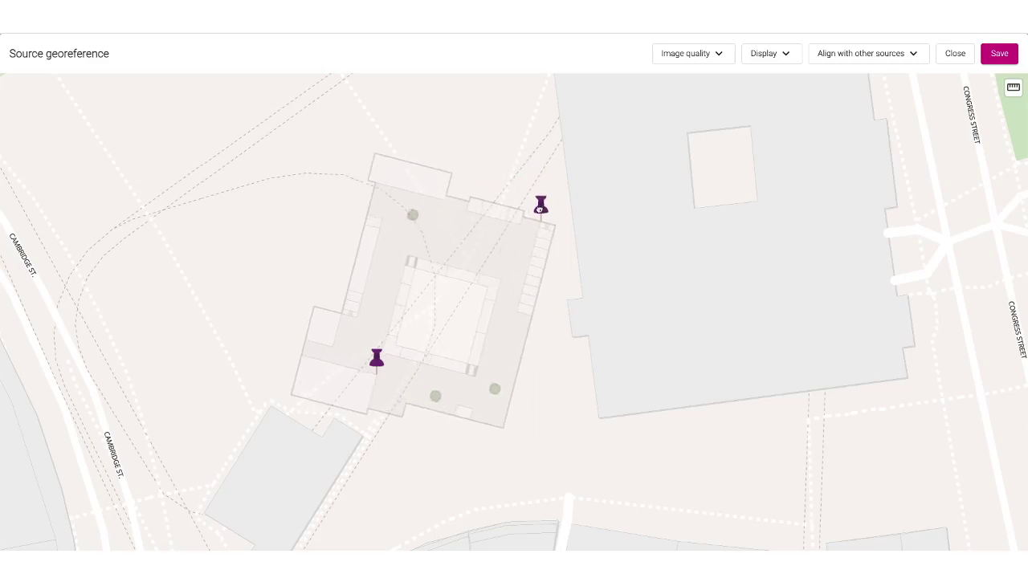
Step: Leave image quality unchanged, set the plan's opacity to about half, and keep satellite imagery off
click(713, 55)
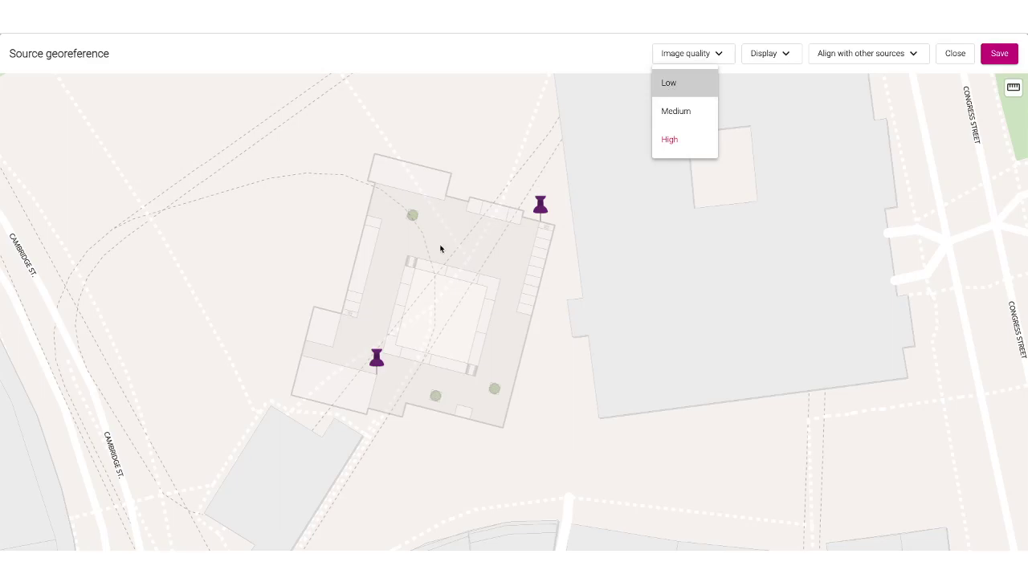
click(455, 310)
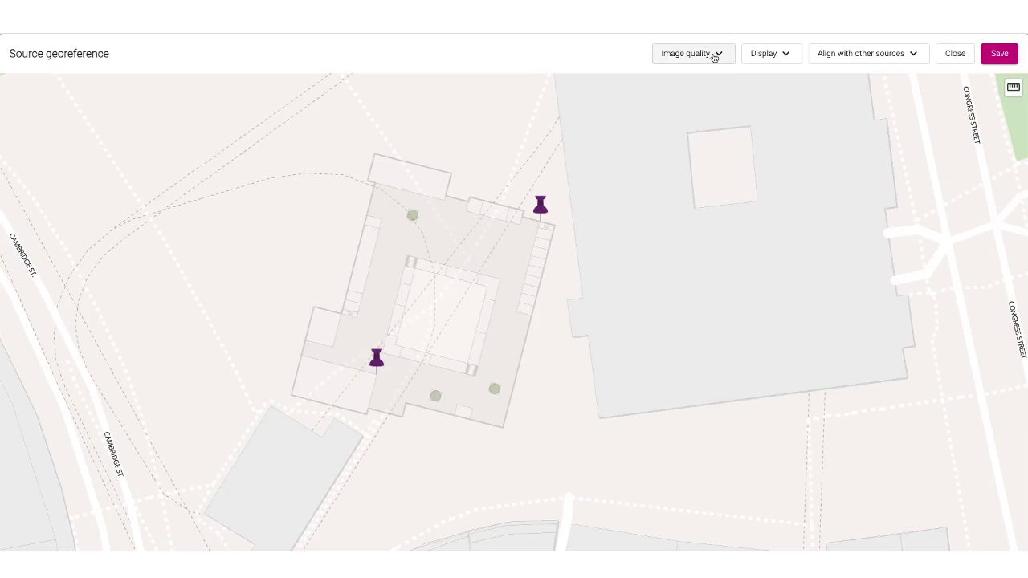
click(776, 54)
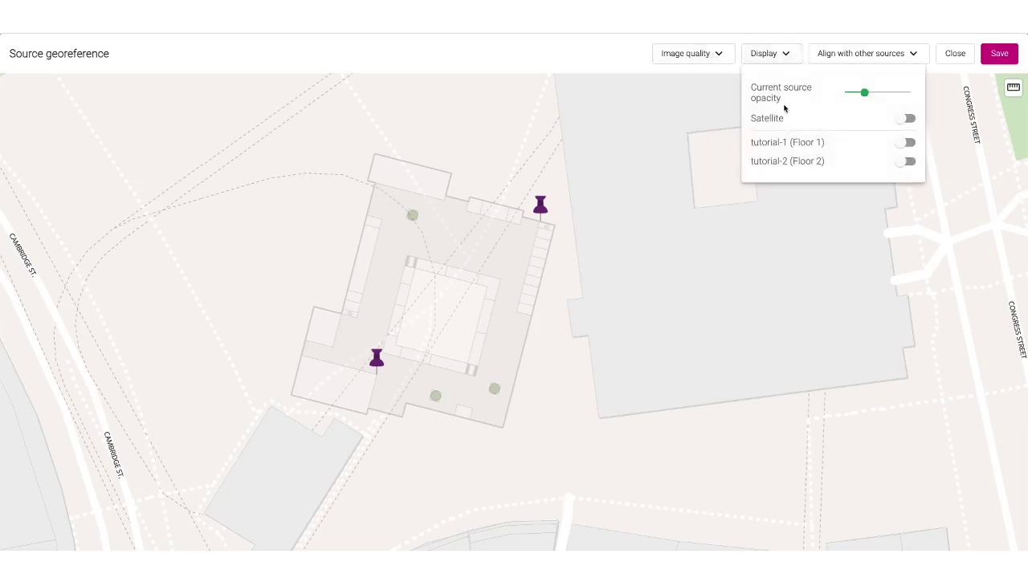
drag(866, 91, 914, 83)
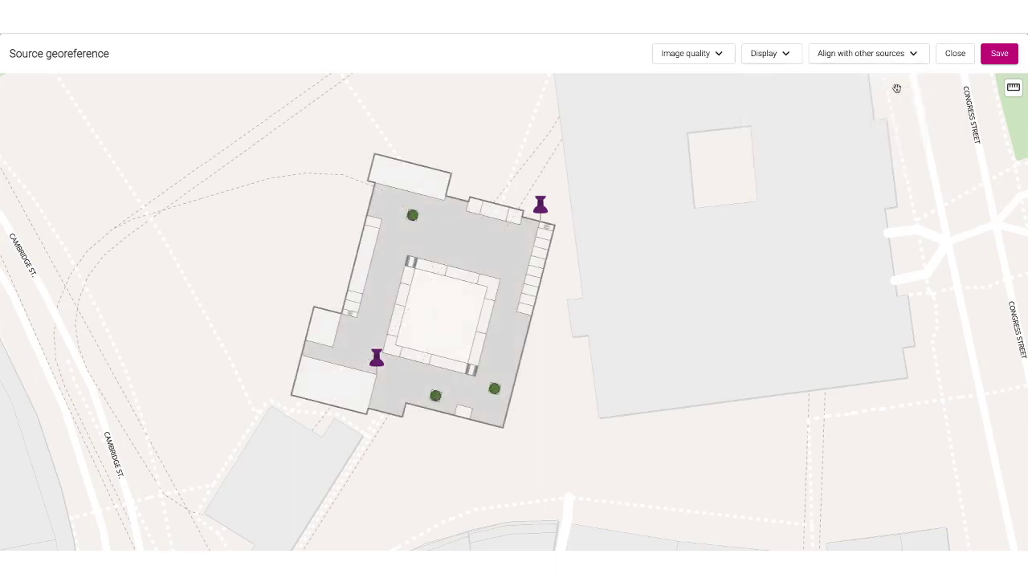
click(787, 57)
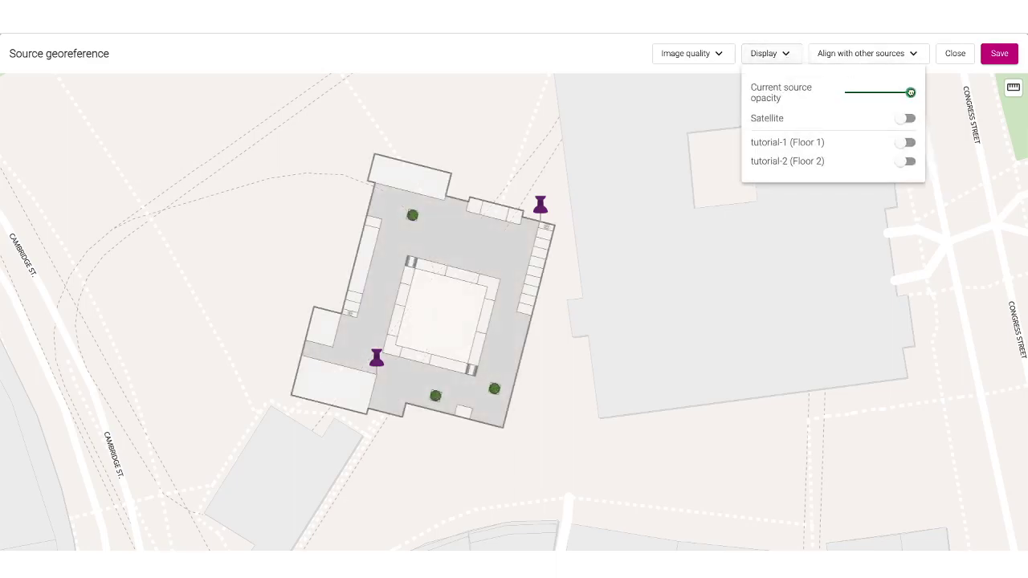
drag(908, 92, 865, 98)
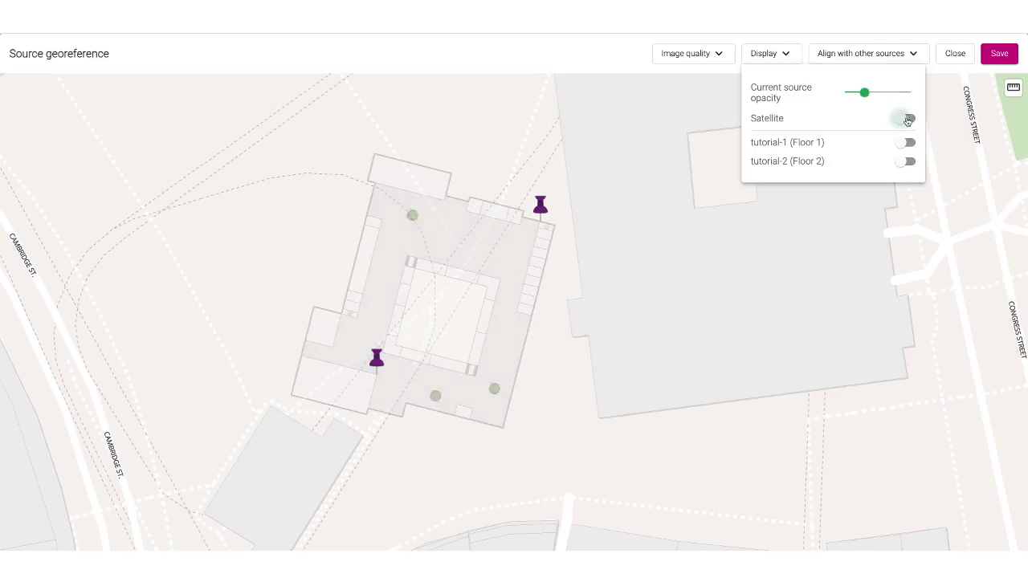
click(906, 118)
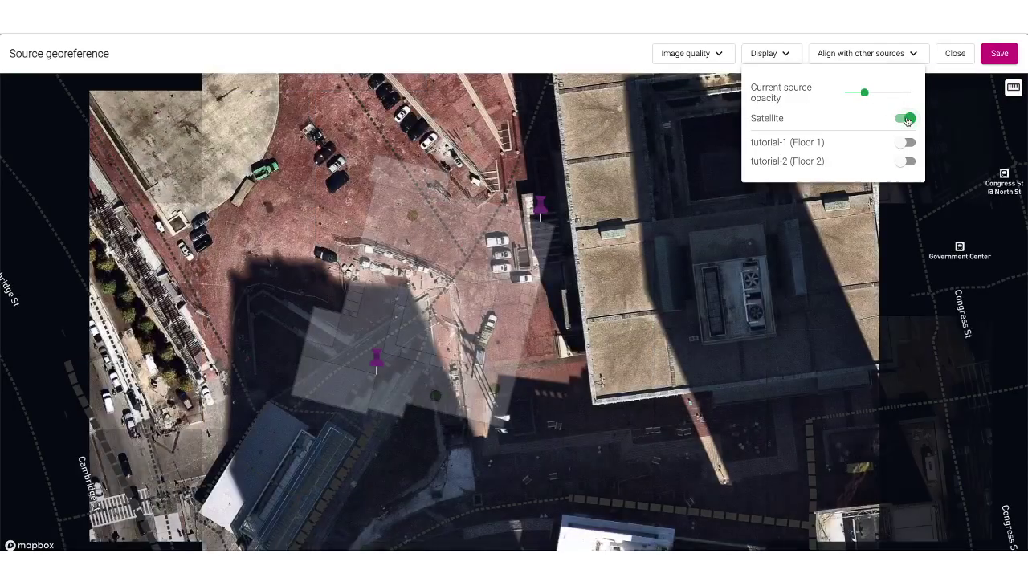
click(905, 119)
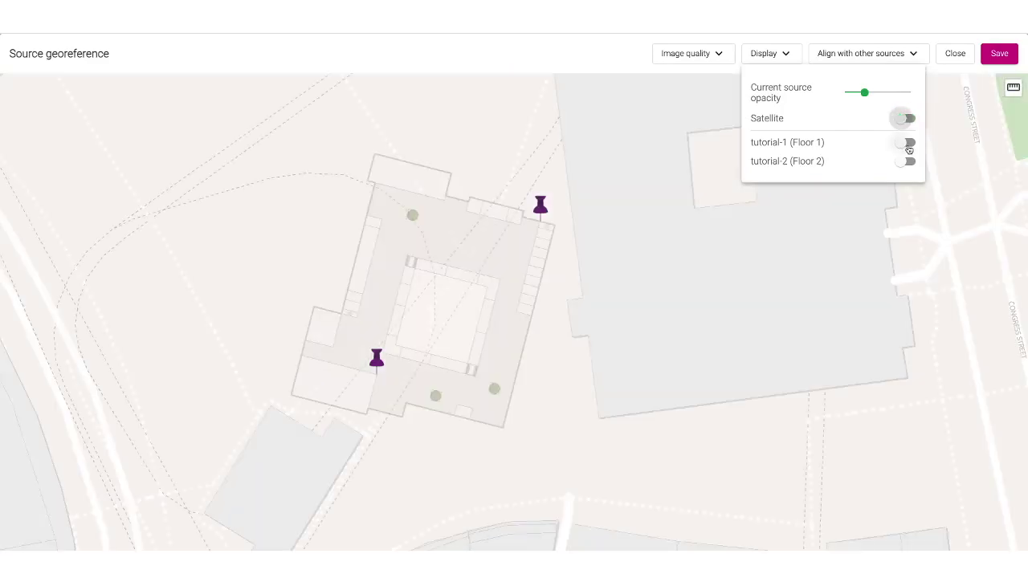
Step: Show the tutorial-1 (Floor 1) plan and align the new plan with it
click(908, 143)
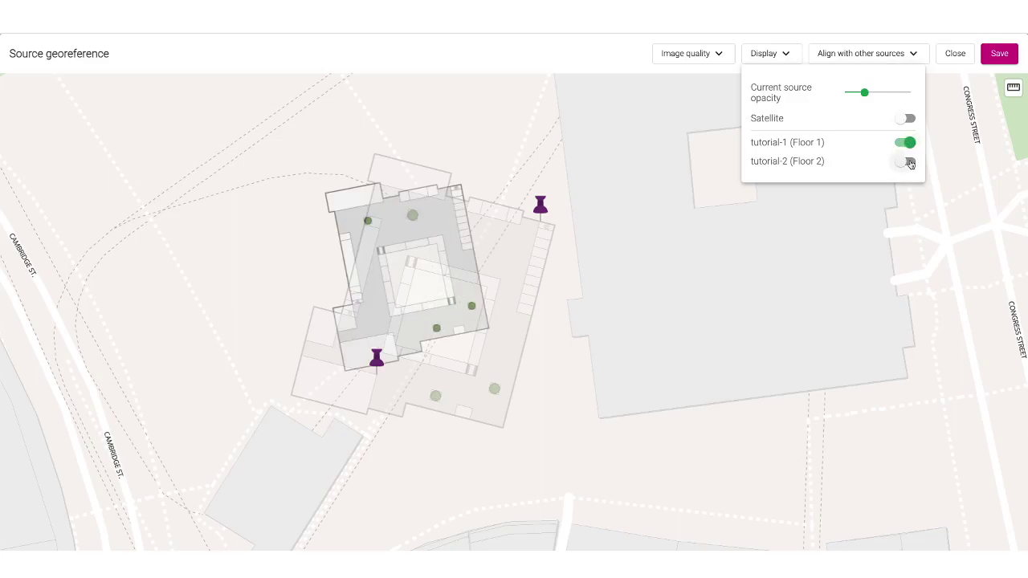
click(913, 56)
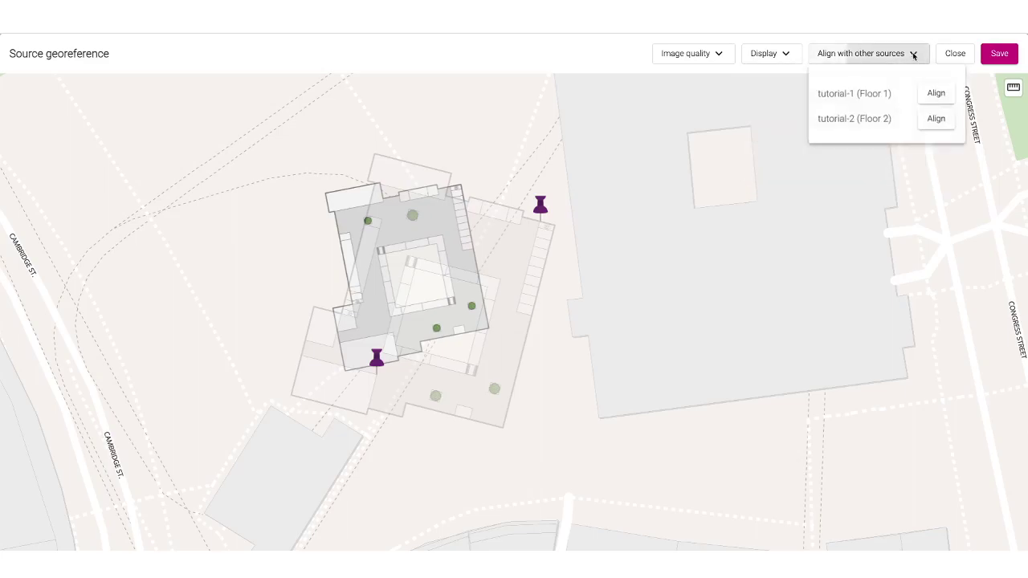
click(930, 100)
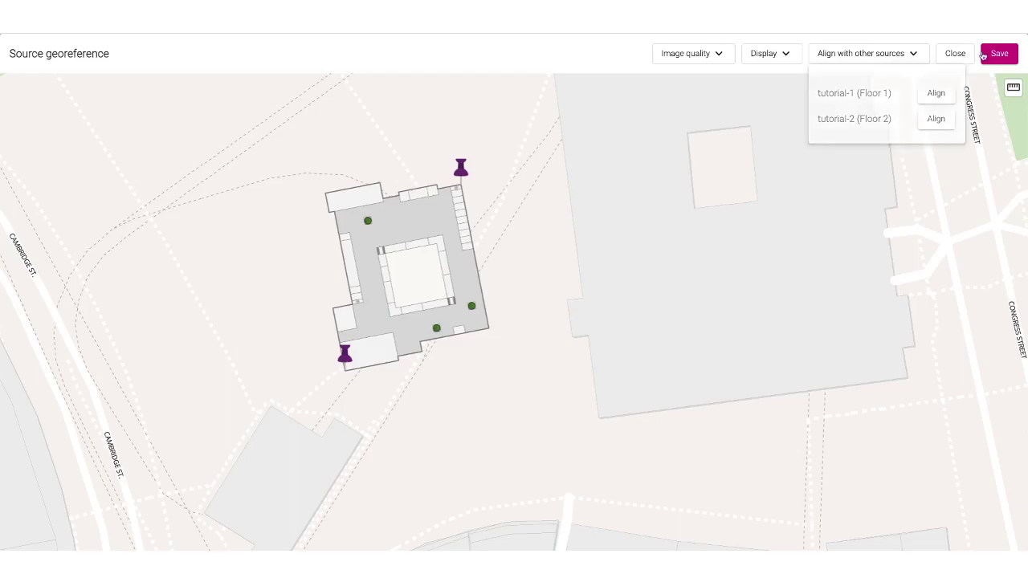
Step: Save the georeference and set the source's floor to 3, keeping Default universe selected
click(995, 53)
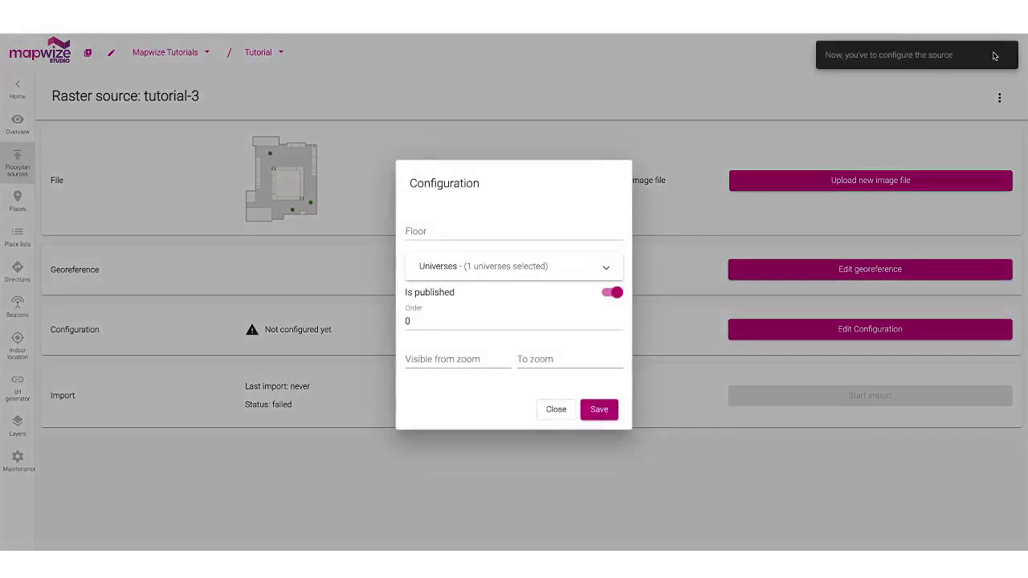
click(415, 233)
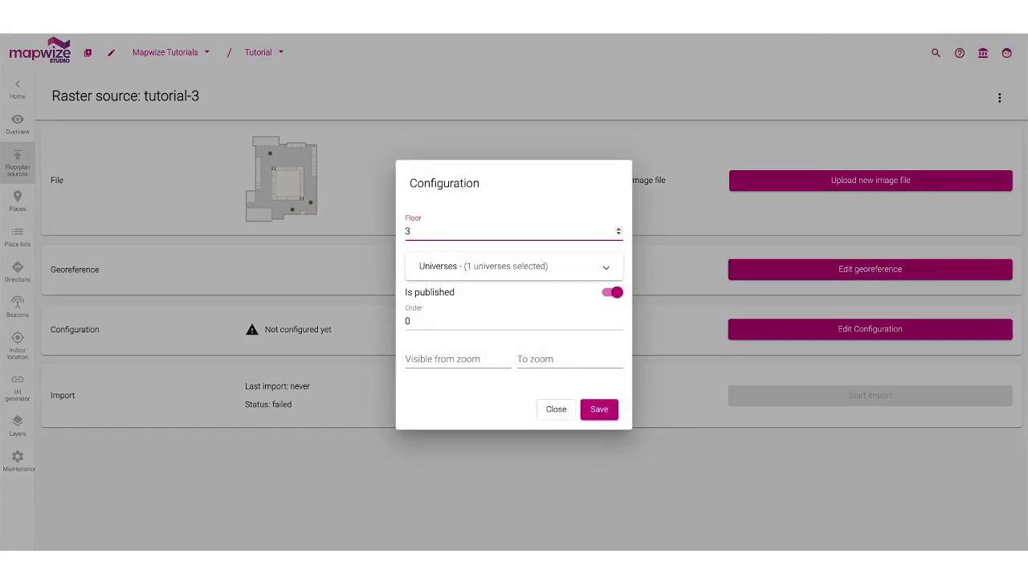
click(606, 267)
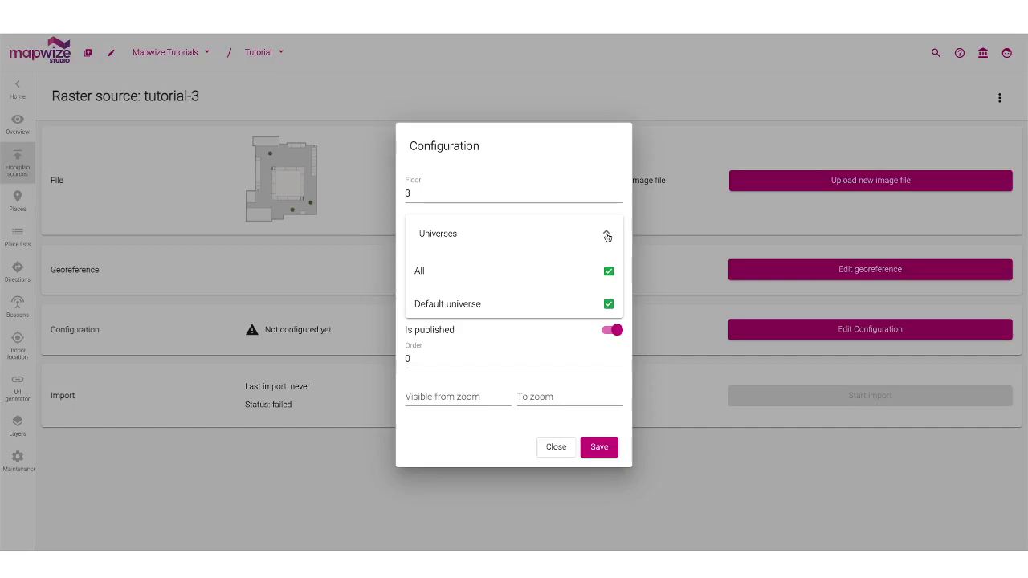
click(607, 236)
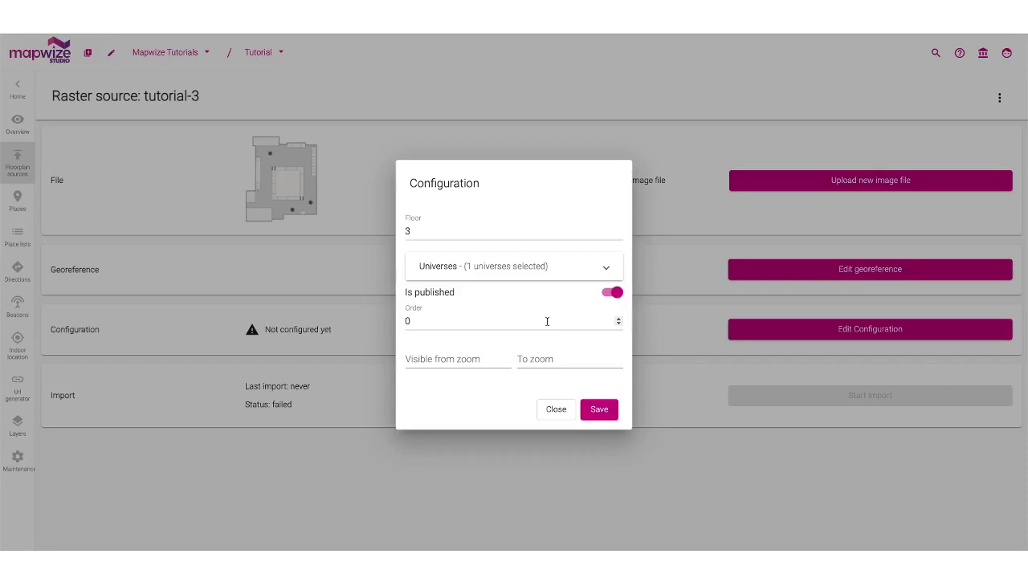
mouse_move(454, 358)
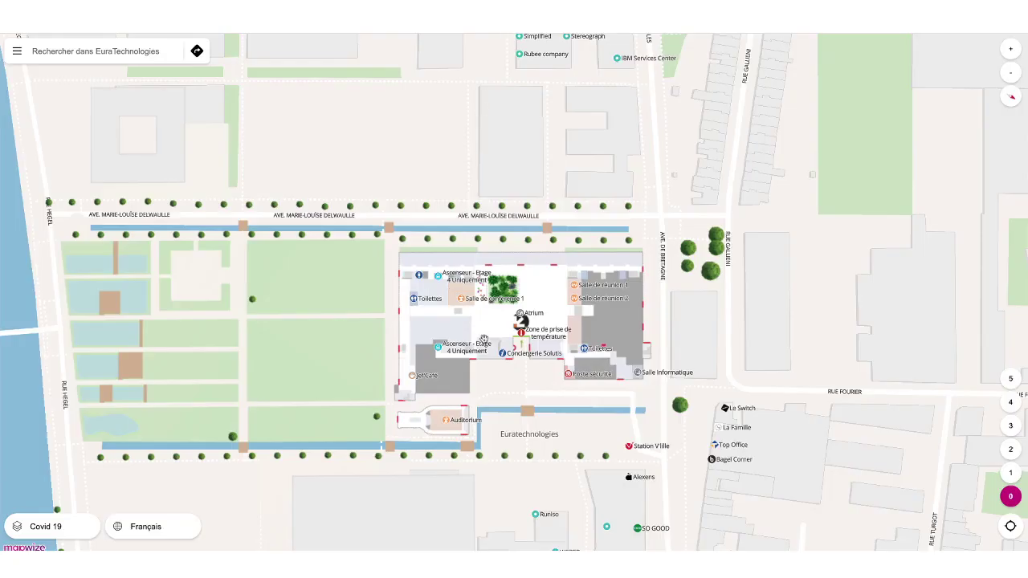
scroll(483, 339, up, 2)
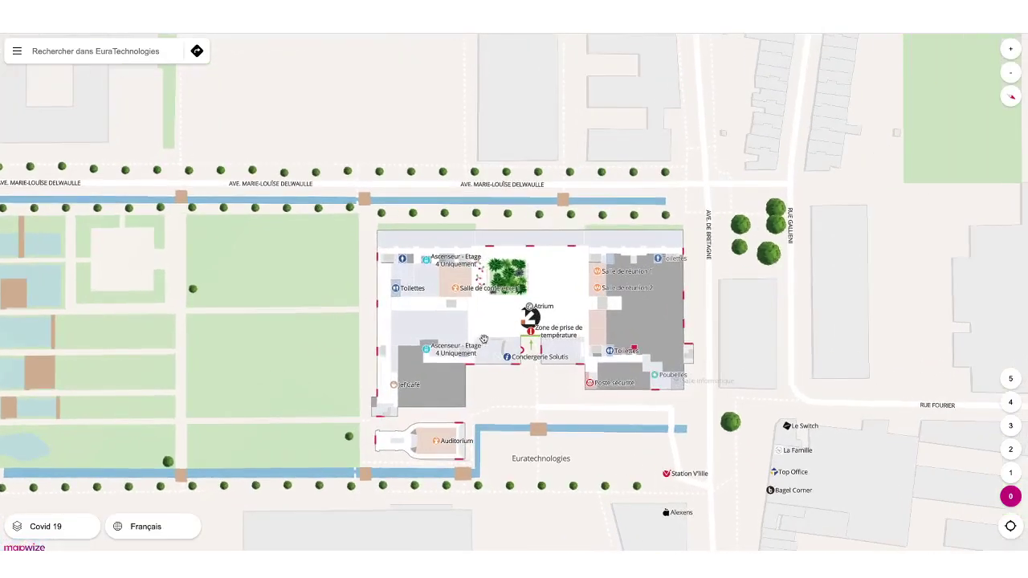
scroll(484, 339, down, 3)
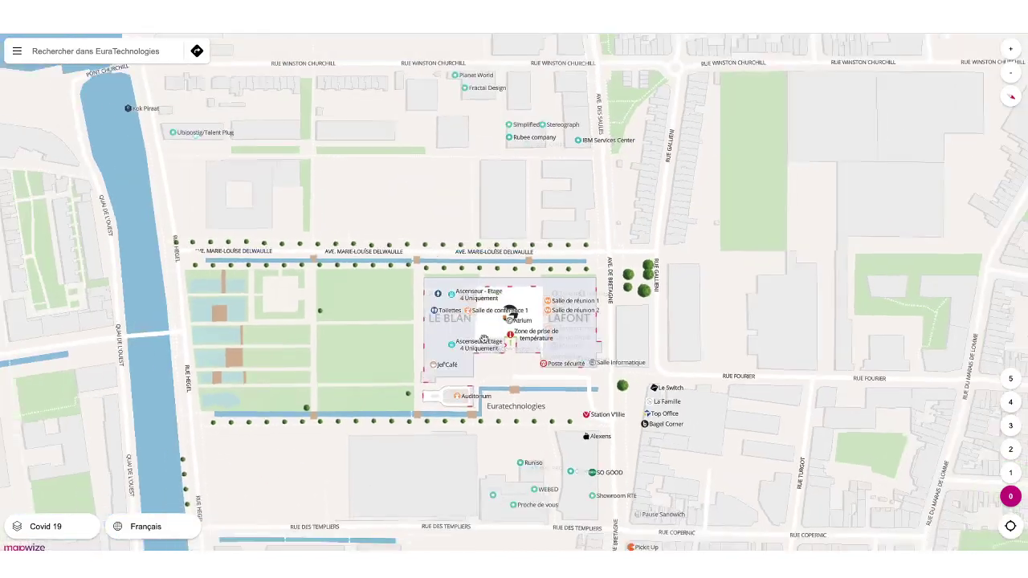
scroll(484, 339, down, 2)
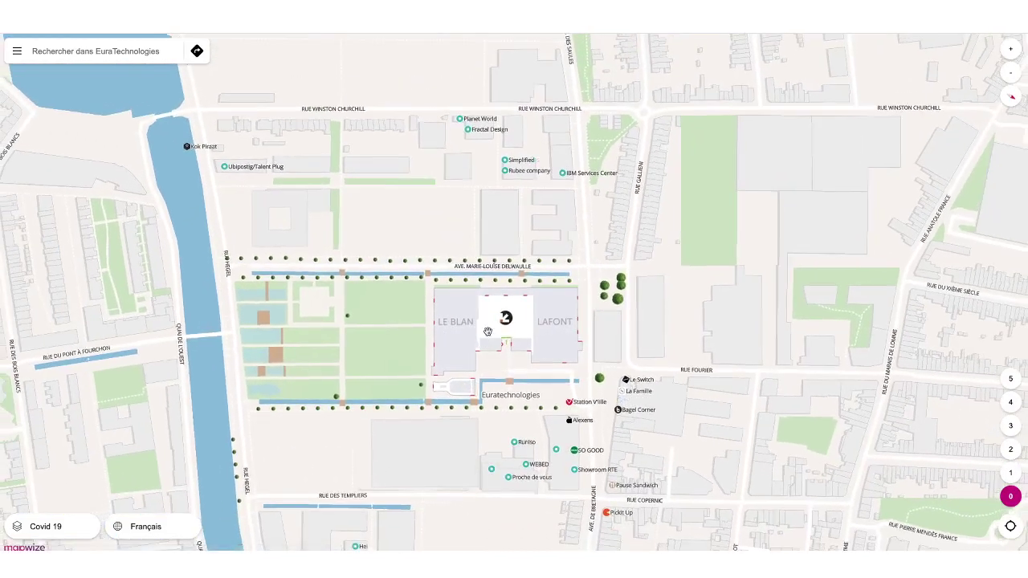
scroll(487, 331, up, 1)
scroll(487, 332, up, 1)
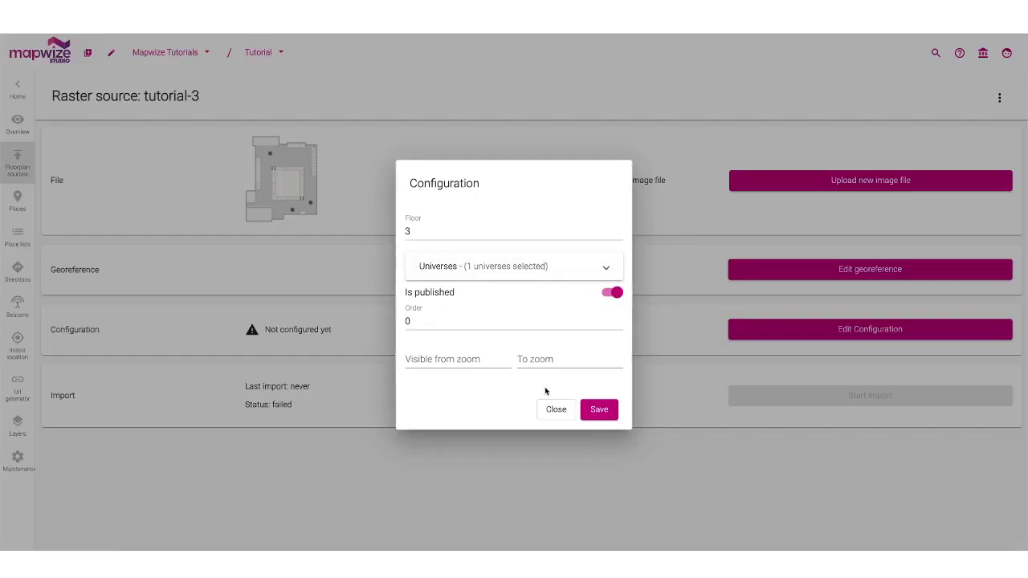
Step: Save the tutorial-3 configuration (floor 3, order 0, published) and launch its import
click(587, 410)
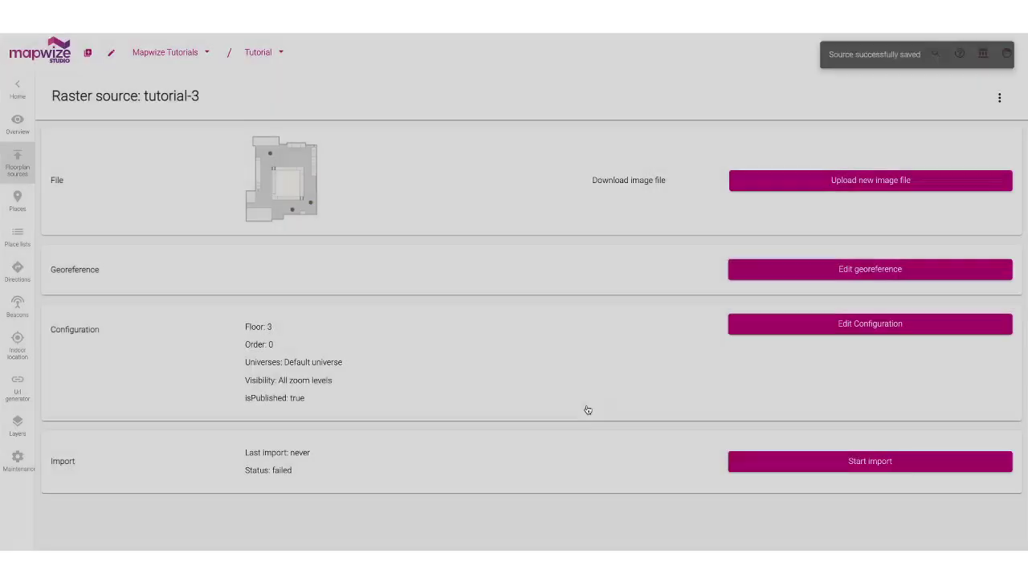
click(587, 321)
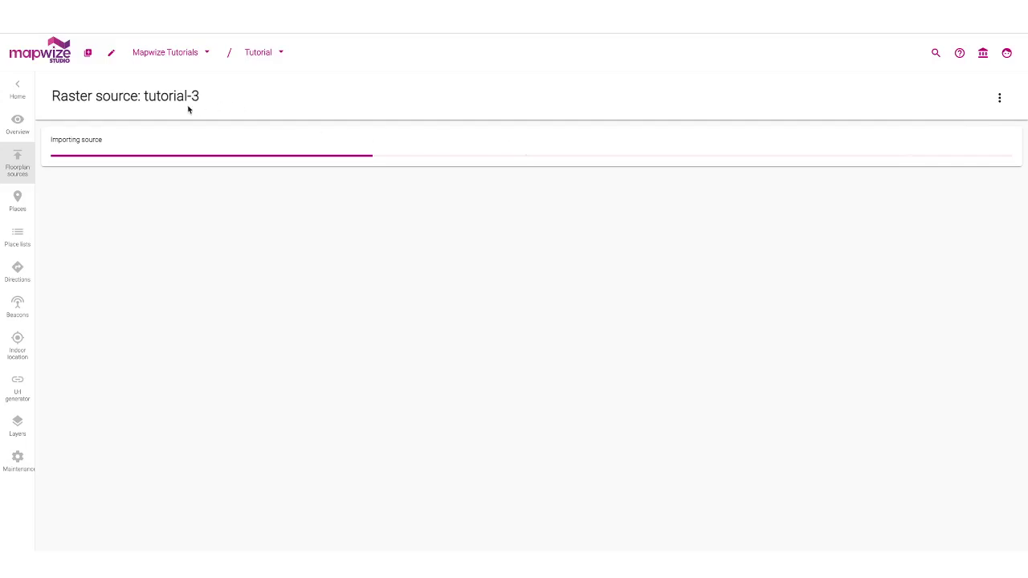
Step: Rename the tutorial-3 raster source to 'Floor 3 source' and save it
drag(142, 96, 213, 98)
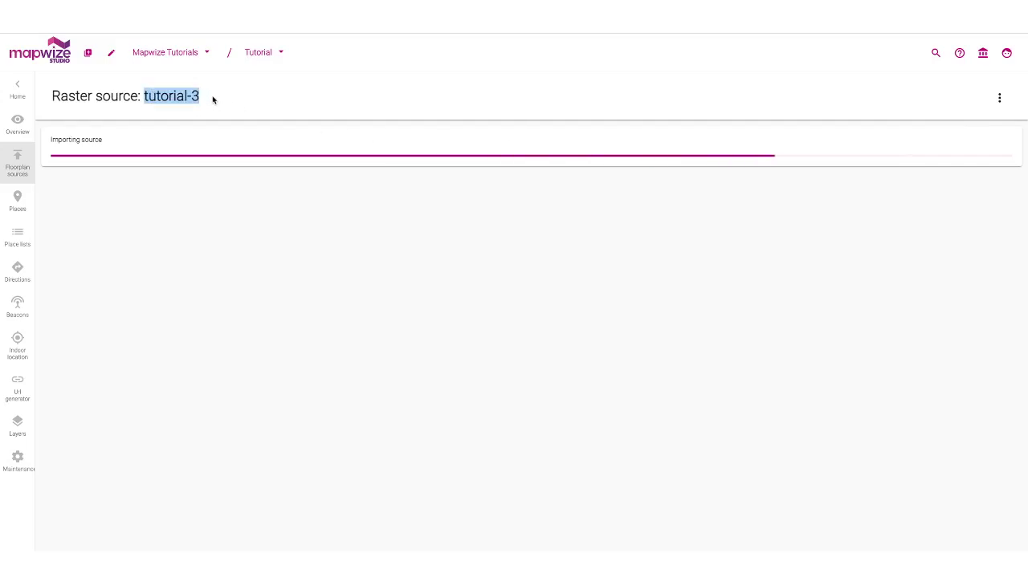
click(1000, 99)
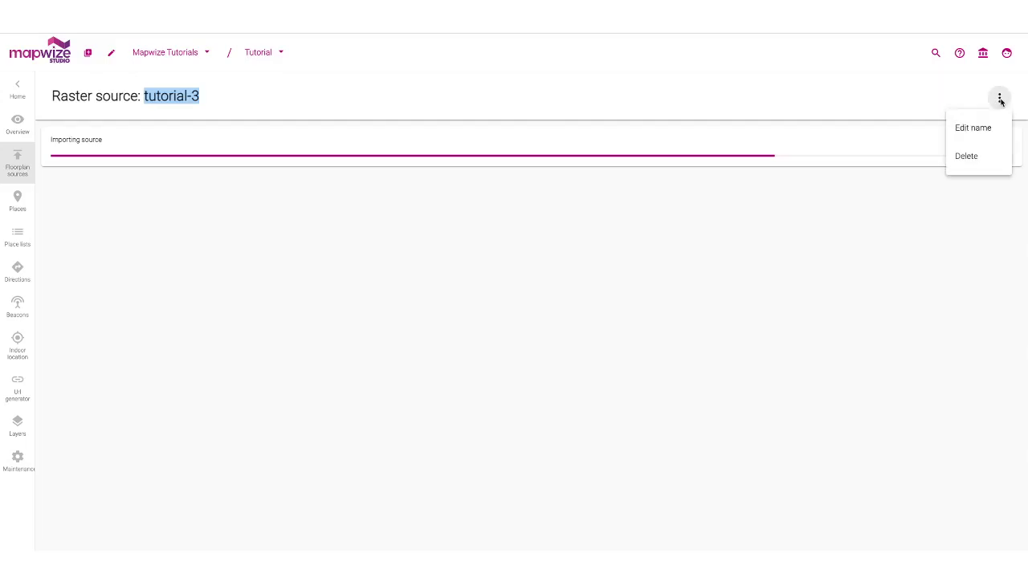
click(968, 133)
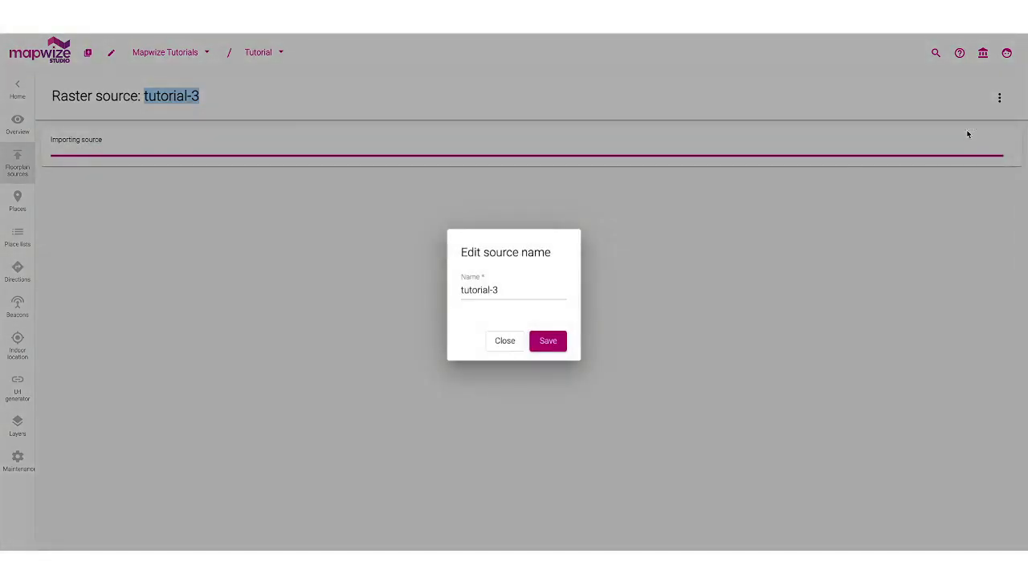
triple_click(522, 290)
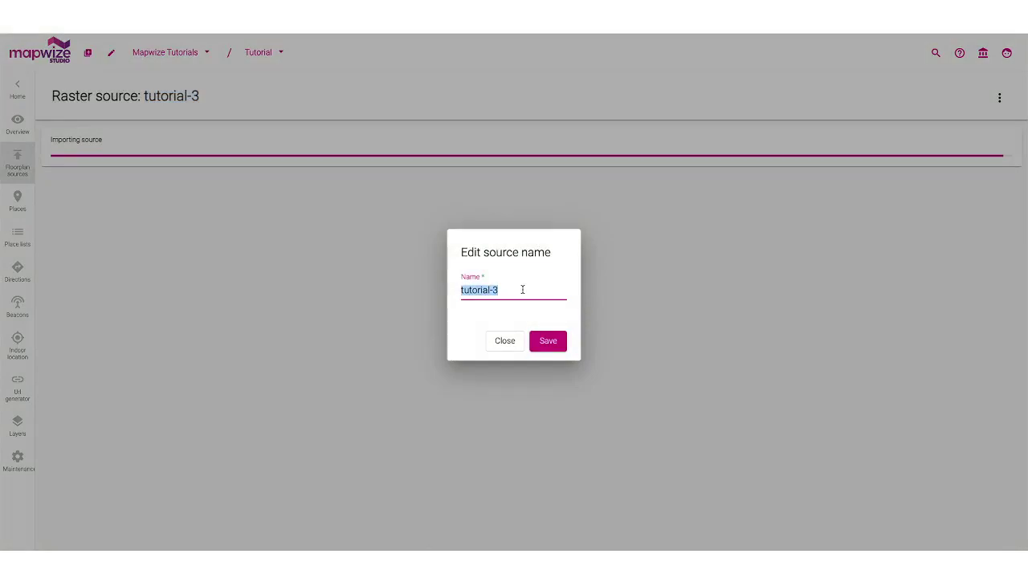
text(Floor 3 source)
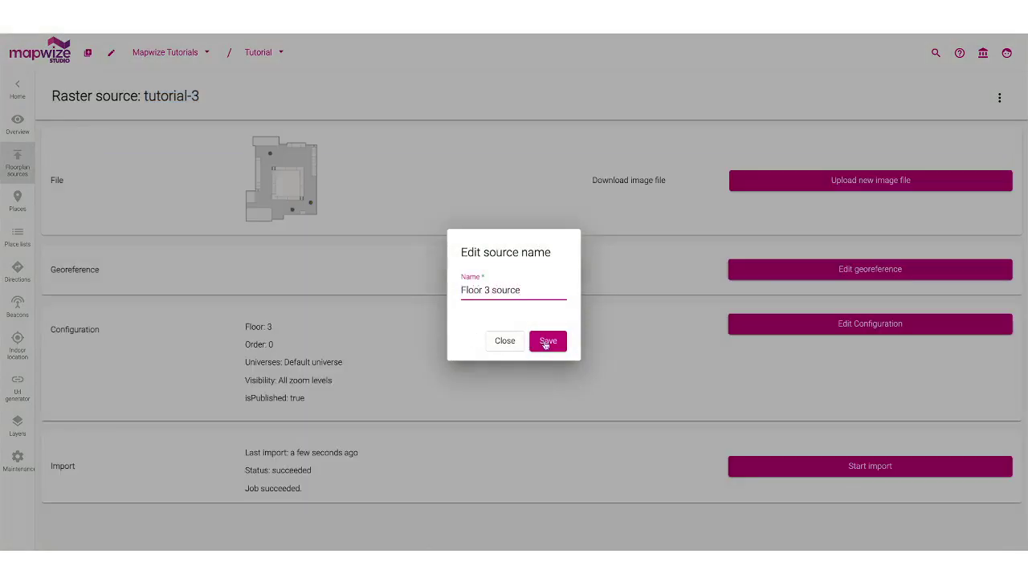
click(548, 341)
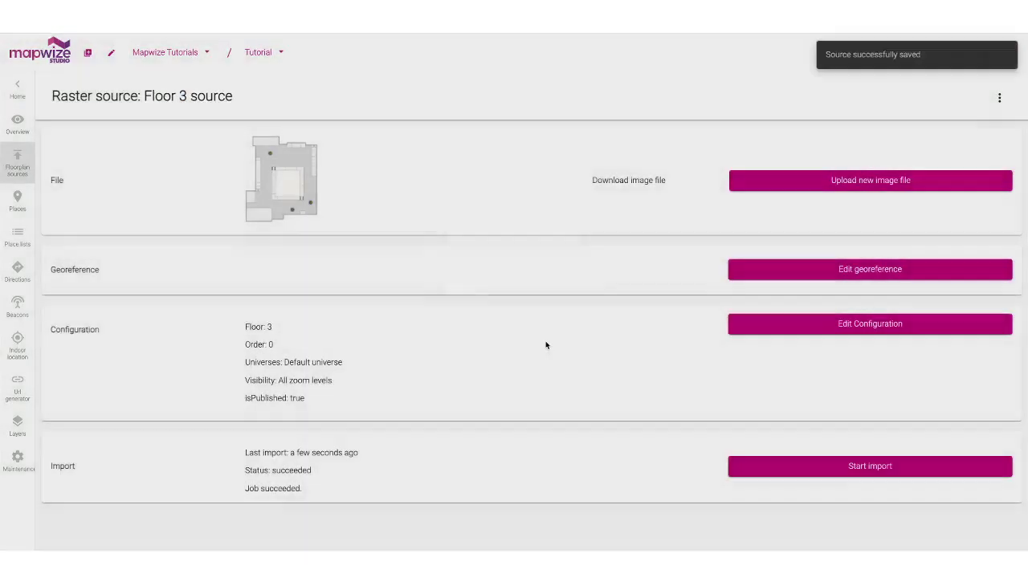